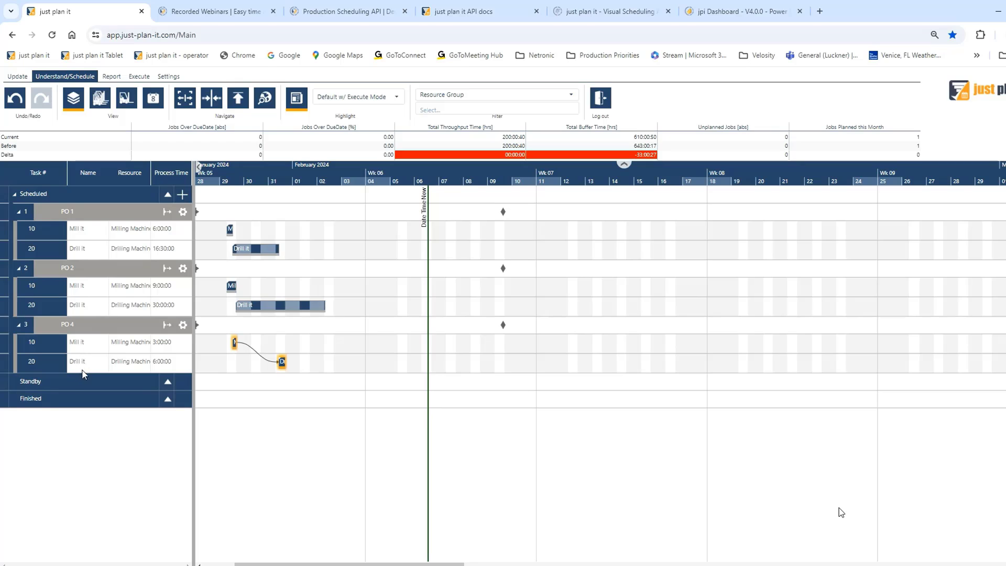
Step: Examine the milling and drilling machine schedule in the resource view, highlighting the linked tasks of PO 1, PO 2 and PO 4
{"action": "left_click", "coordinate": [100, 98]}
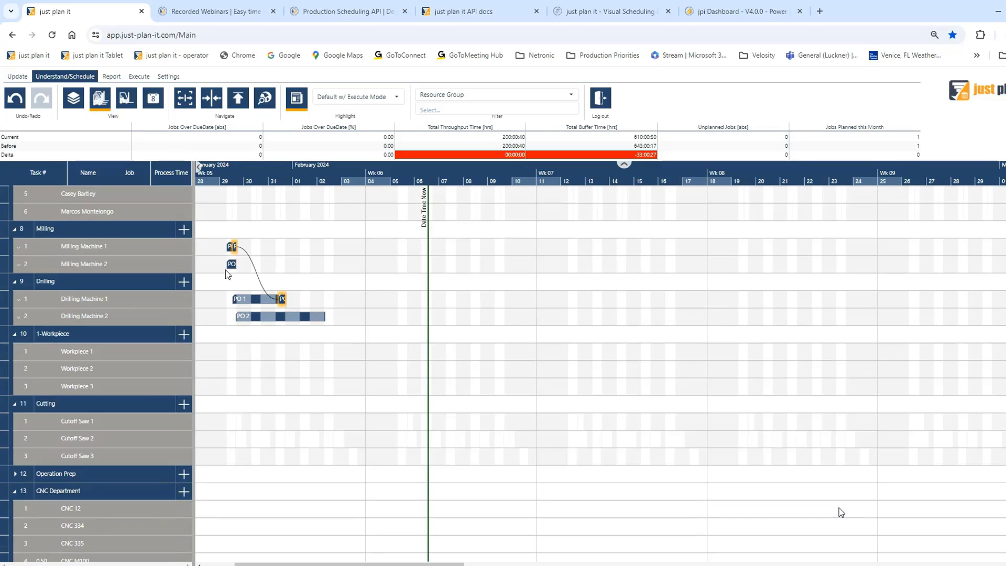
{"action": "left_click", "coordinate": [214, 181]}
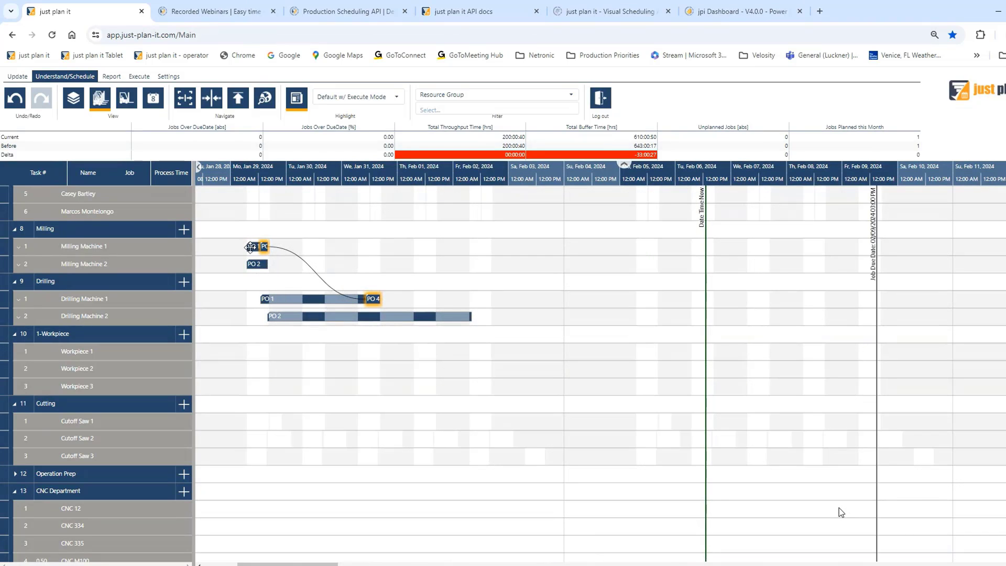
{"action": "left_click", "coordinate": [274, 174]}
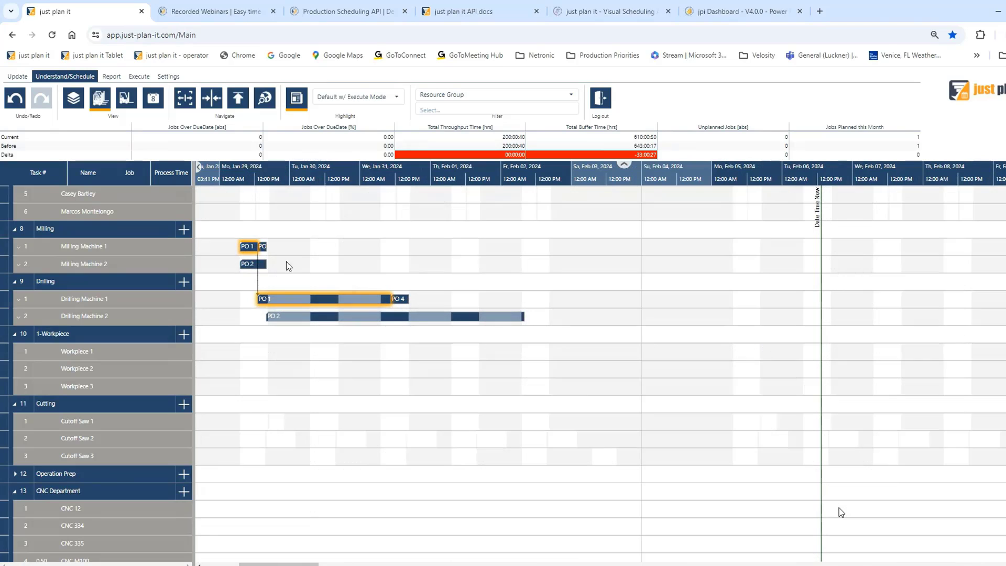
{"action": "left_click", "coordinate": [249, 264]}
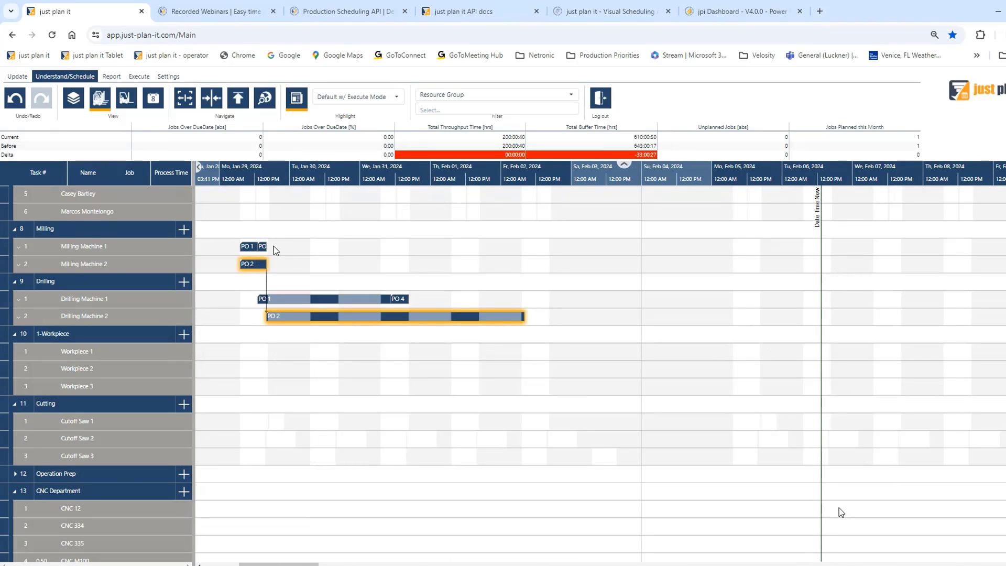
{"action": "left_click", "coordinate": [266, 246]}
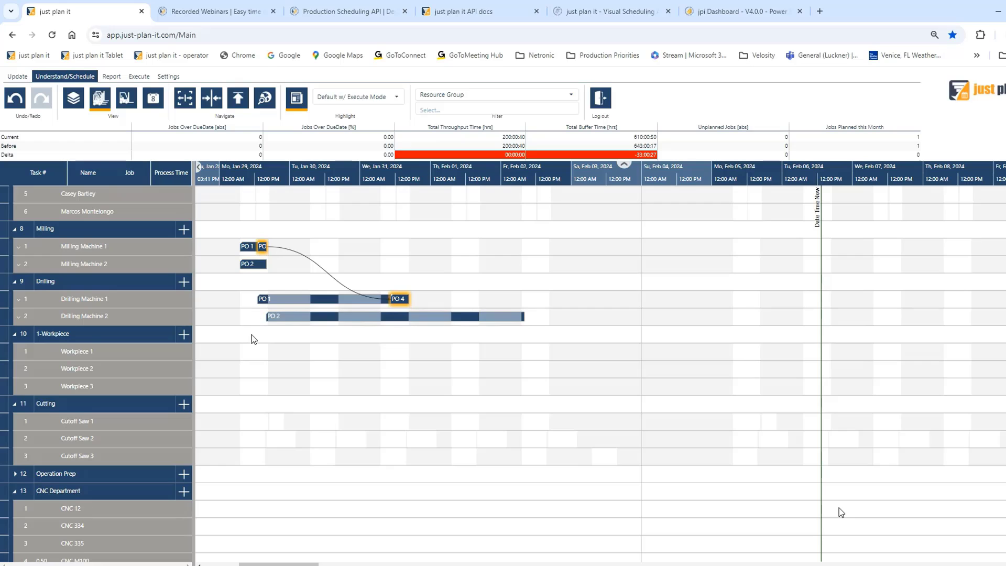
{"action": "left_click_drag", "start_coordinate": [252, 336], "coordinate": [292, 334]}
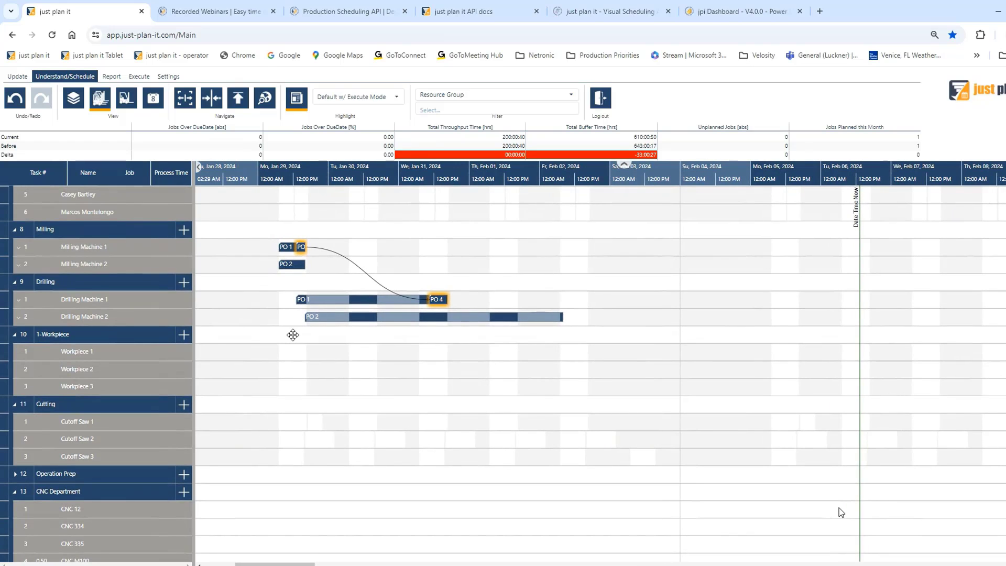
Step: In the job view, edit PO 1 to remove predecessor task 10 from the Drill it task and save the job
{"action": "left_click", "coordinate": [70, 101]}
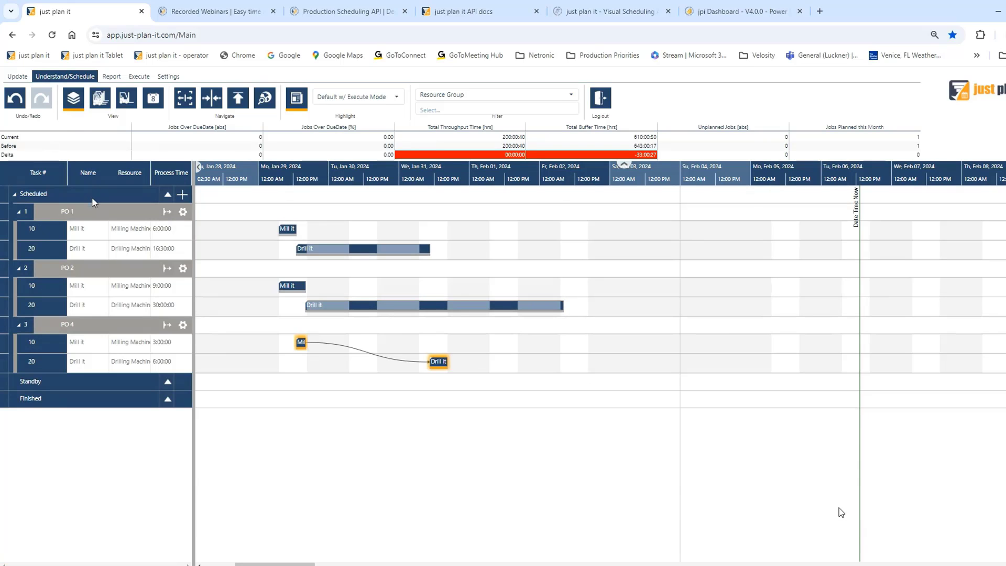
{"action": "right_click", "coordinate": [90, 211]}
{"action": "left_click", "coordinate": [105, 216]}
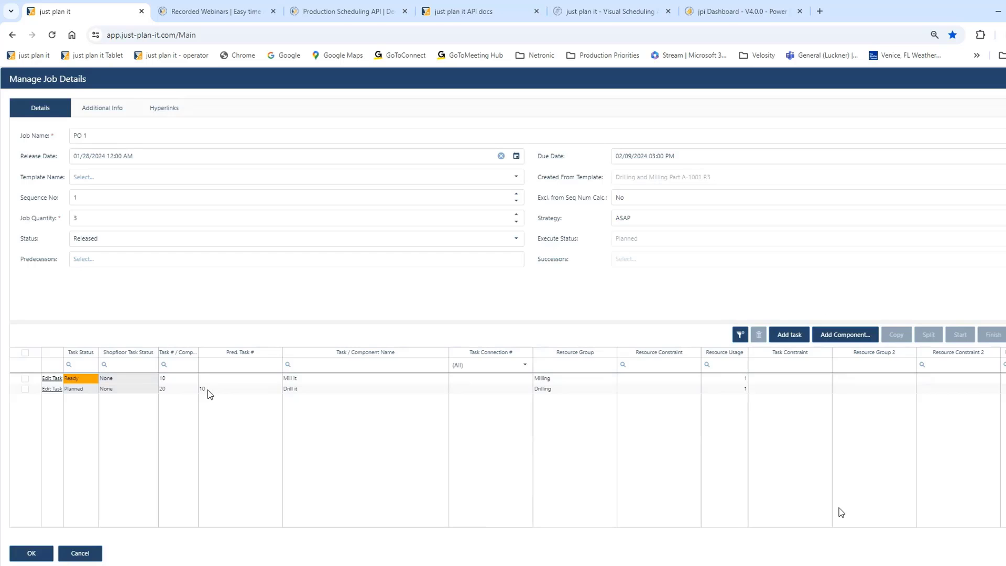
{"action": "left_click", "coordinate": [209, 394]}
{"action": "left_click", "coordinate": [239, 392]}
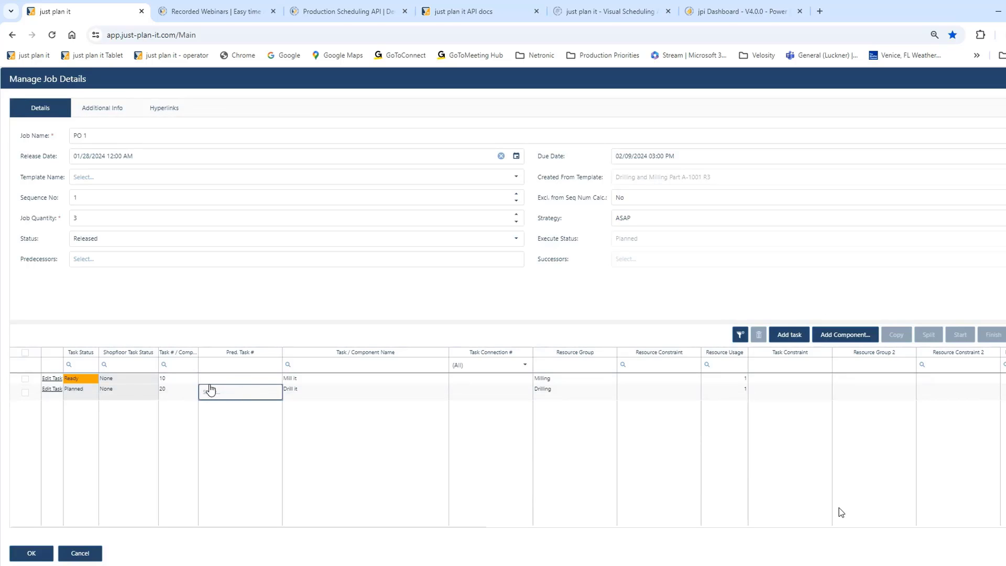
{"action": "left_click", "coordinate": [175, 413]}
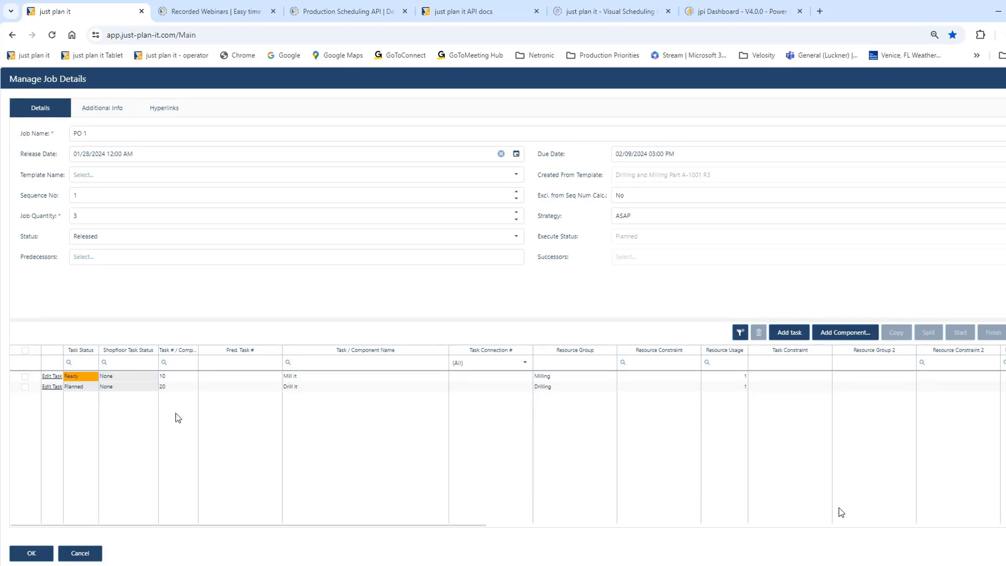
{"action": "left_click", "coordinate": [38, 554]}
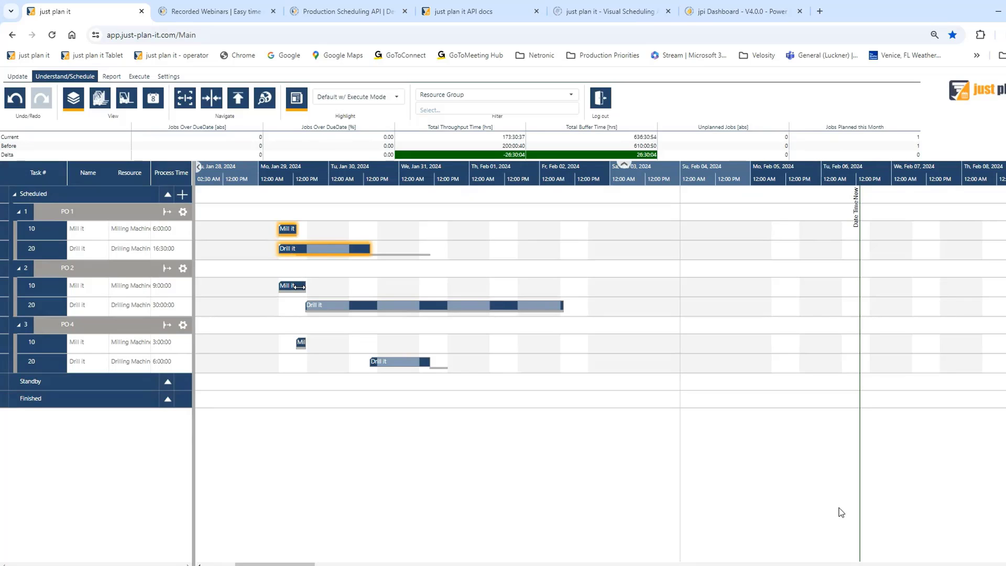
Step: Reopen PO 1's job details and assign the Mill it task Resource Group 2 1-Workpiece with Resource Constraint 2 Workpiece 1
{"action": "right_click", "coordinate": [136, 211]}
{"action": "left_click", "coordinate": [145, 220]}
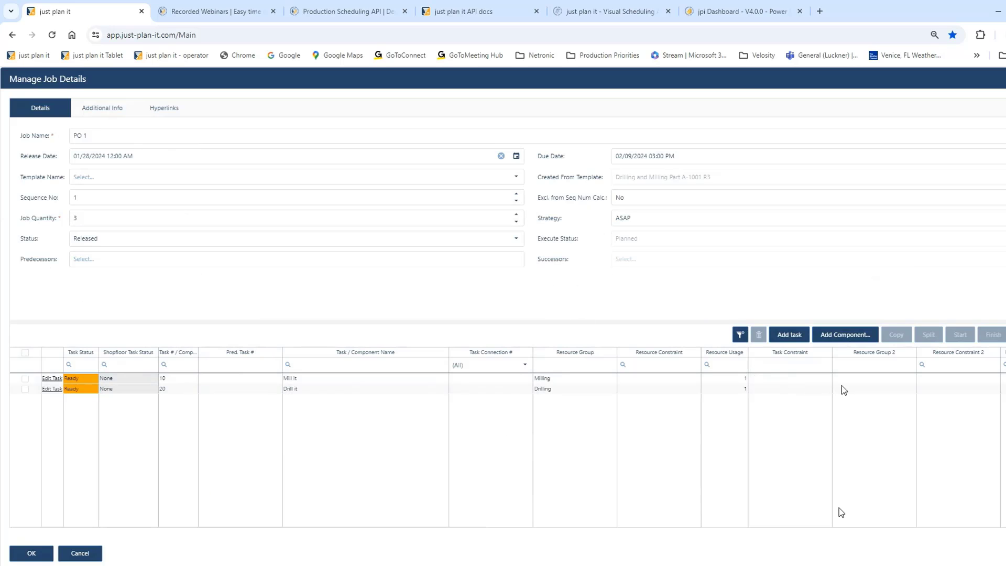
{"action": "left_click", "coordinate": [883, 386]}
{"action": "left_click", "coordinate": [908, 381]}
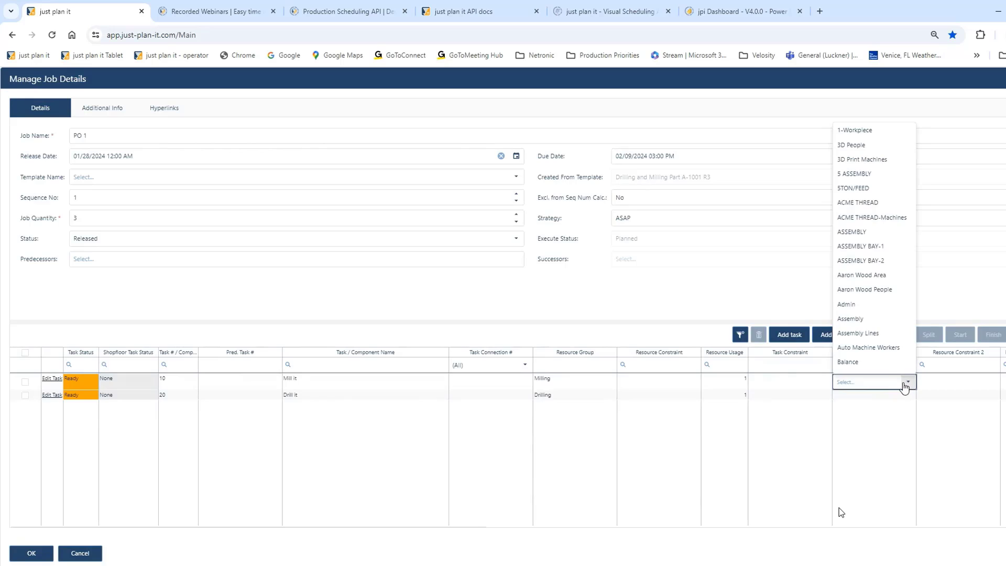
{"action": "left_click", "coordinate": [854, 131]}
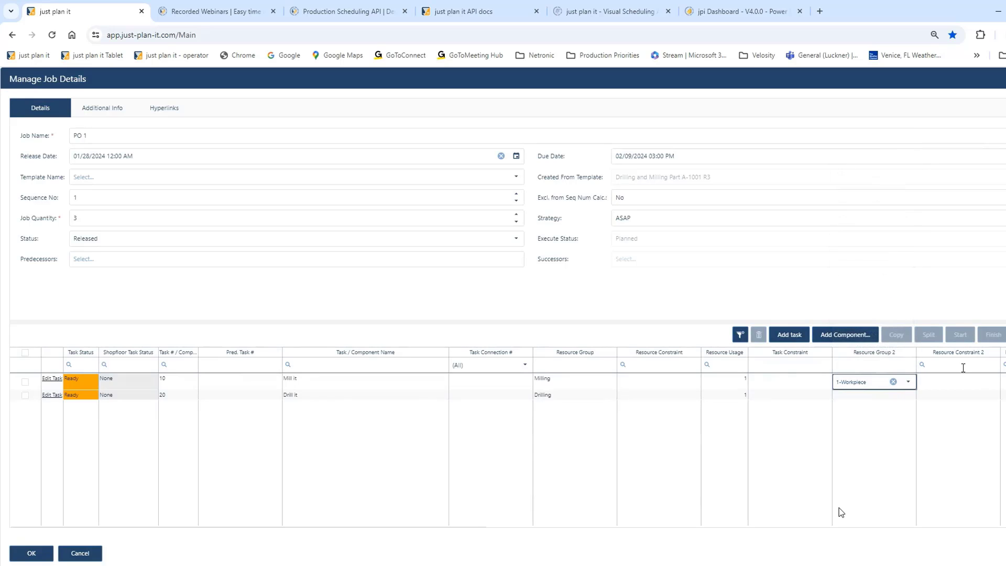
{"action": "left_click", "coordinate": [951, 387]}
{"action": "left_click", "coordinate": [950, 388]}
{"action": "left_click", "coordinate": [947, 398]}
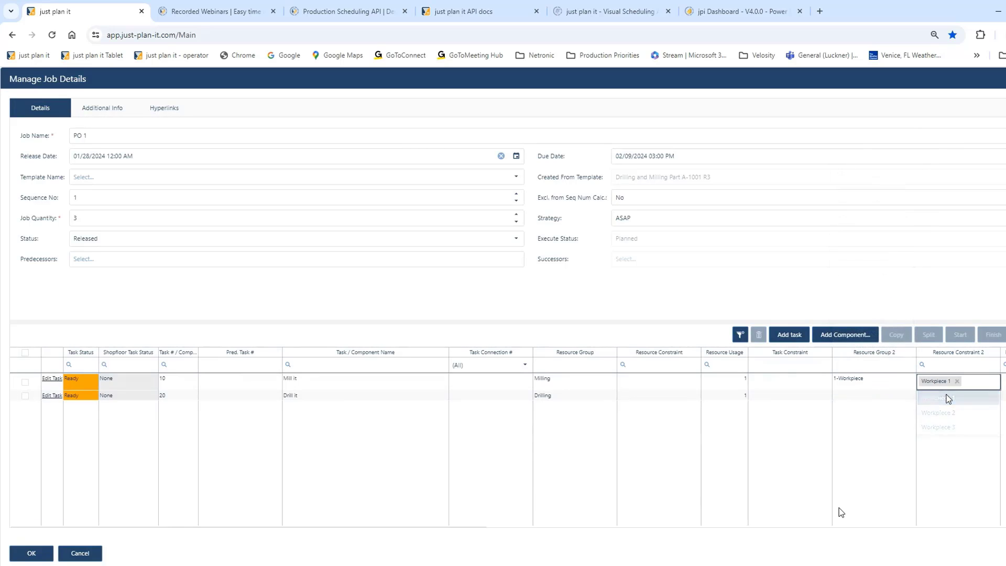
Step: Assign PO 1's Drill it task Resource Group 2 1-Workpiece with Resource Constraint 2 Workpiece 1, and save the job
{"action": "left_click", "coordinate": [897, 396]}
{"action": "left_click", "coordinate": [892, 394]}
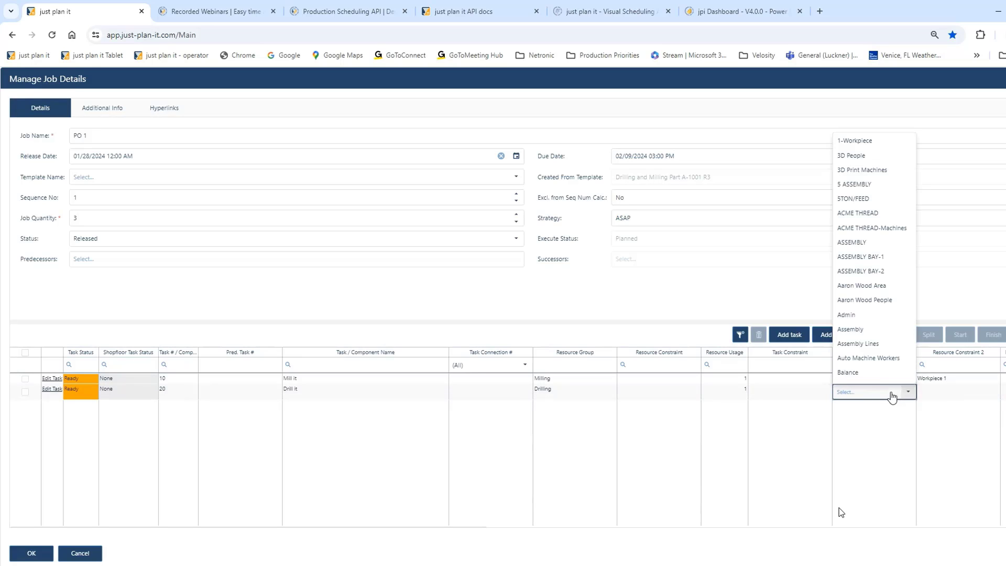
{"action": "left_click", "coordinate": [854, 140]}
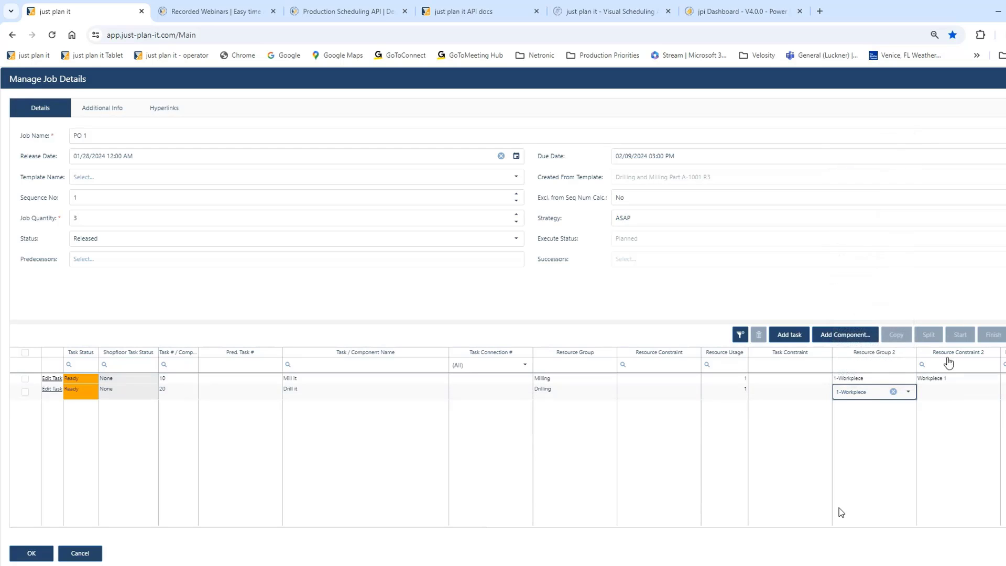
{"action": "left_click", "coordinate": [945, 393]}
{"action": "left_click", "coordinate": [945, 392]}
{"action": "left_click", "coordinate": [939, 412]}
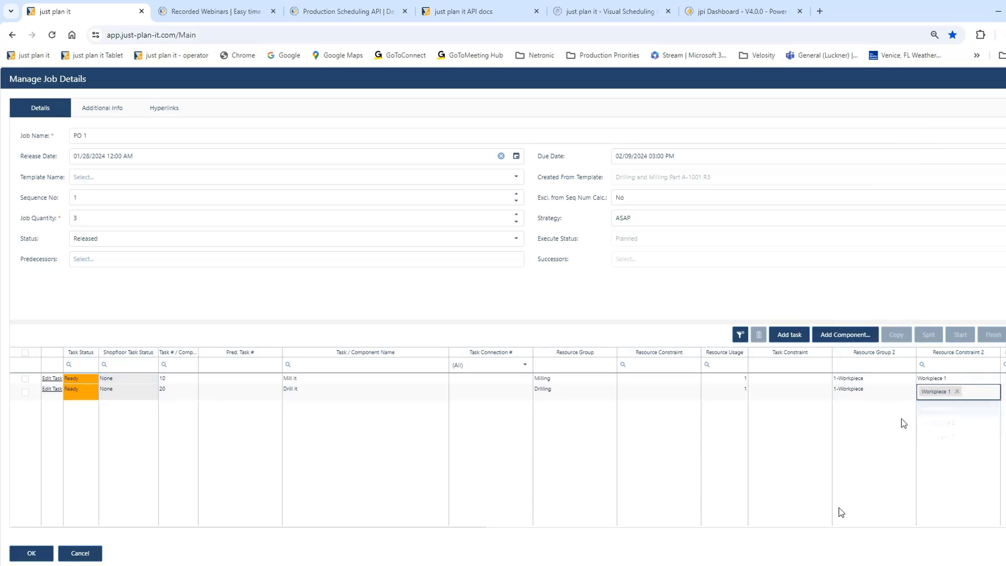
{"action": "left_click", "coordinate": [878, 450]}
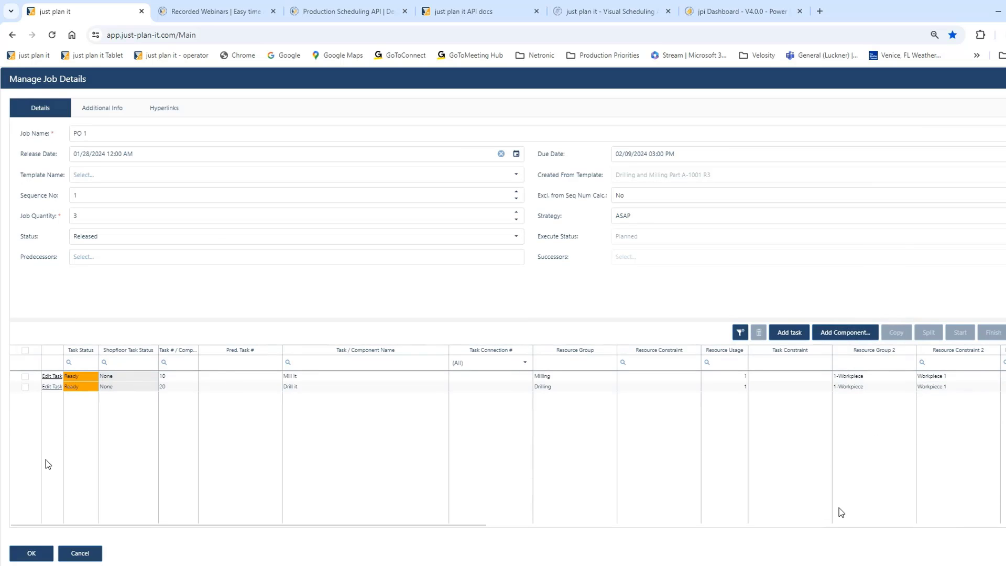
{"action": "left_click", "coordinate": [29, 554]}
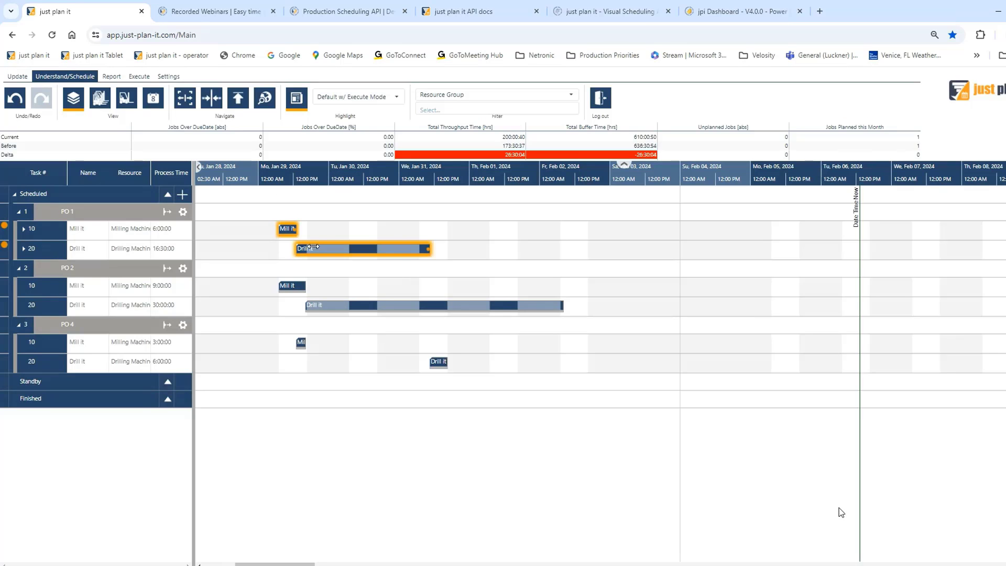
Step: Open PO 2 for editing and remove predecessor task 10 from its Drill it task
{"action": "right_click", "coordinate": [105, 267]}
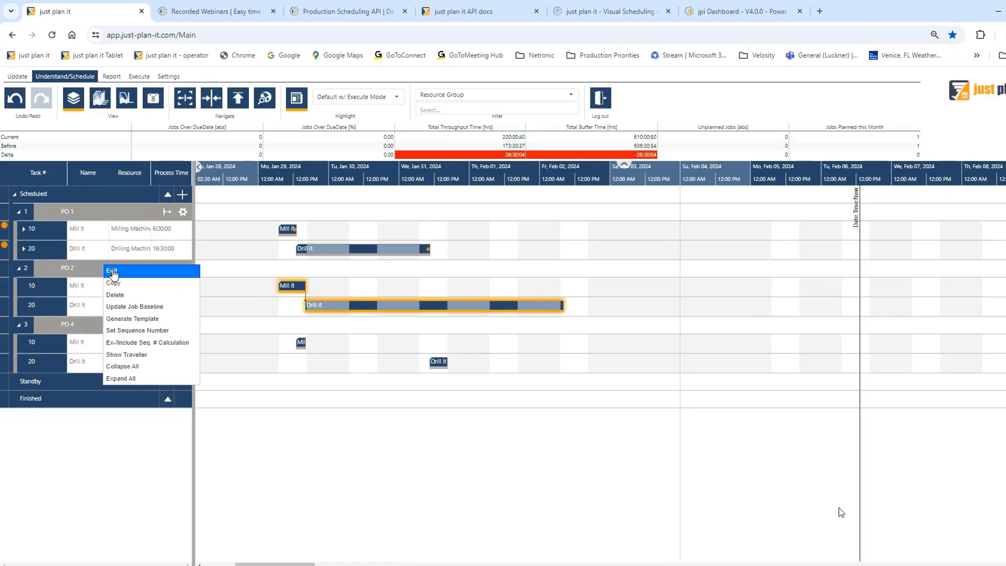
{"action": "left_click", "coordinate": [112, 272]}
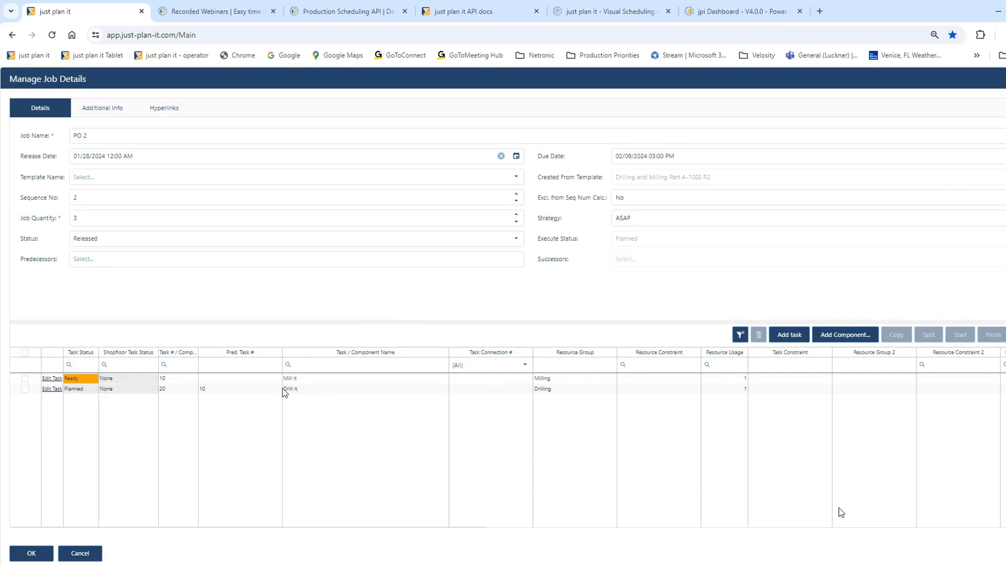
{"action": "left_click", "coordinate": [231, 394]}
{"action": "left_click", "coordinate": [217, 392]}
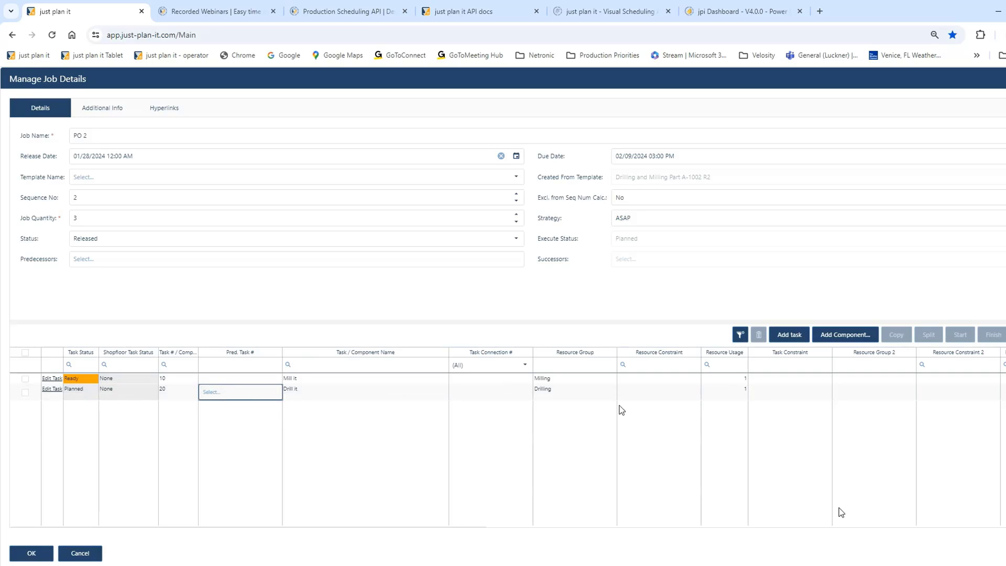
Step: Set PO 2's Mill it task to Resource Group 2 1-Workpiece and Resource Constraint 2 Workpiece 1
{"action": "left_click", "coordinate": [874, 382]}
{"action": "left_click", "coordinate": [909, 382]}
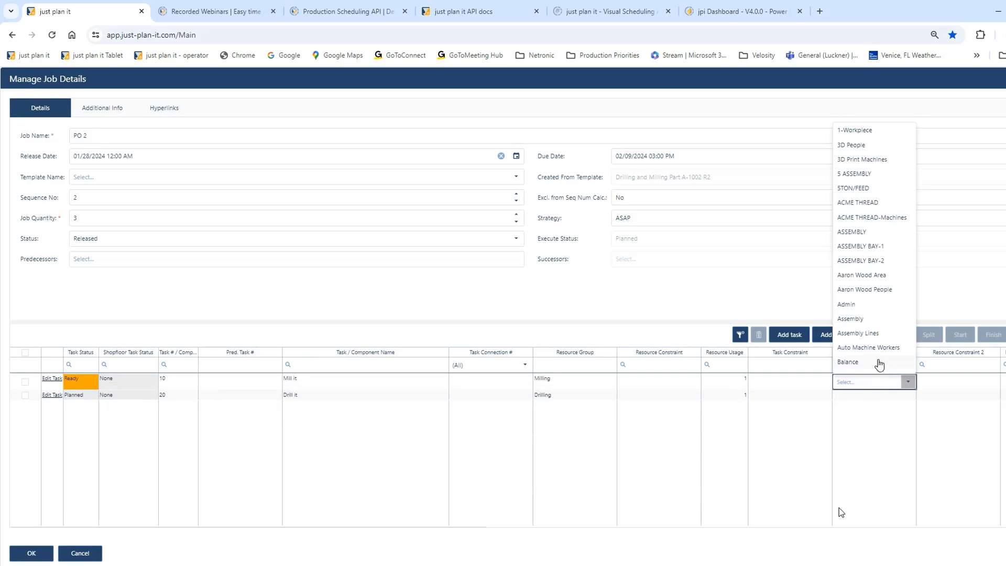
{"action": "left_click", "coordinate": [855, 130]}
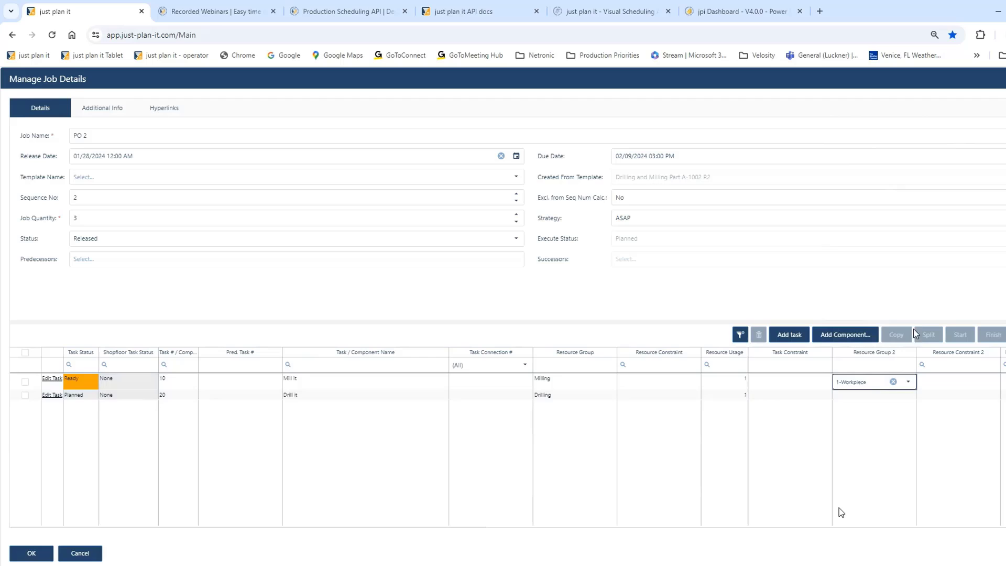
{"action": "left_click", "coordinate": [935, 387]}
{"action": "left_click", "coordinate": [935, 389]}
{"action": "left_click", "coordinate": [933, 398]}
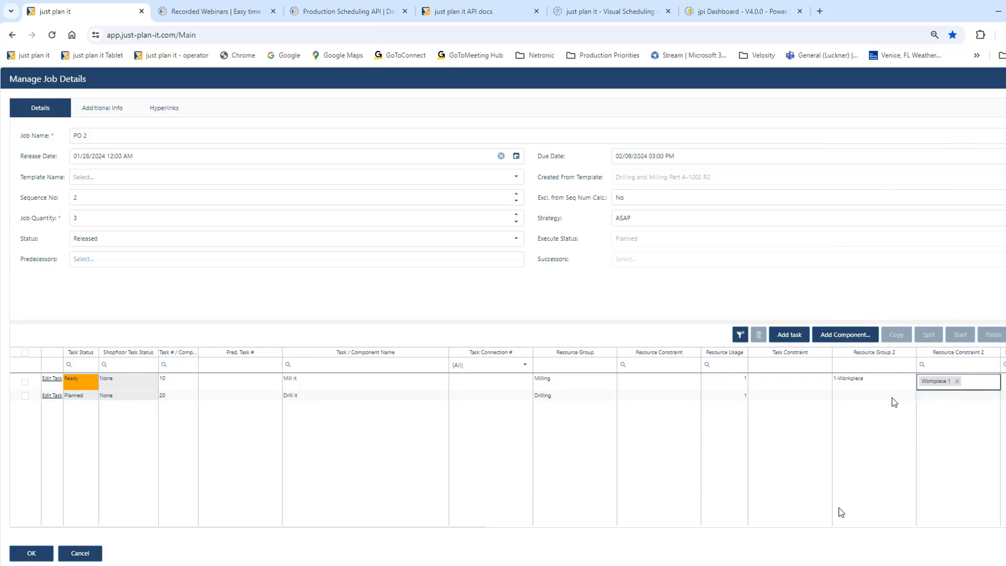
Step: Set PO 2's Drill it task to Resource Group 2 1-Workpiece and Resource Constraint 2 Workpiece 2
{"action": "left_click", "coordinate": [892, 397]}
{"action": "left_click", "coordinate": [891, 403]}
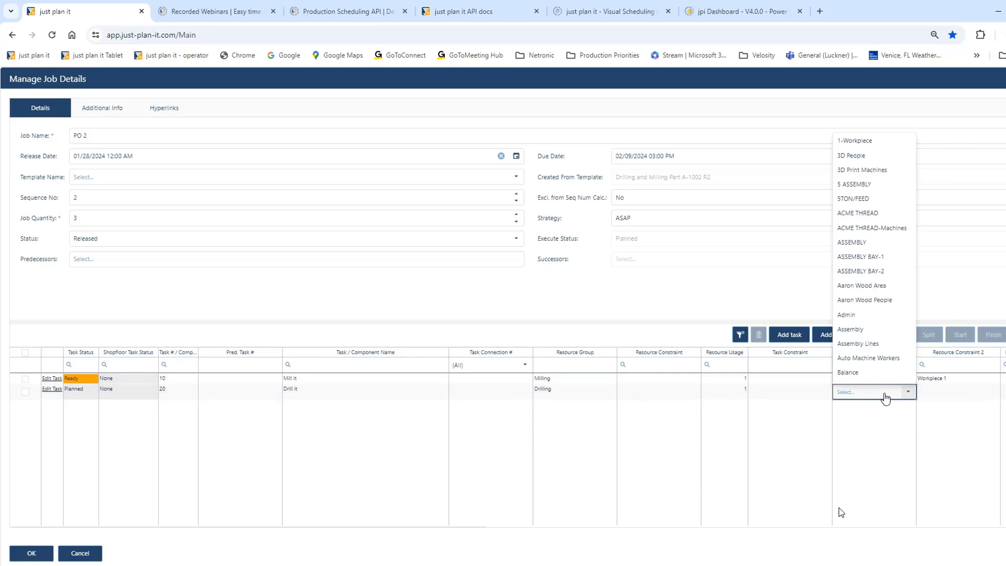
{"action": "left_click", "coordinate": [851, 142]}
{"action": "left_click", "coordinate": [950, 397]}
{"action": "left_click", "coordinate": [950, 398]}
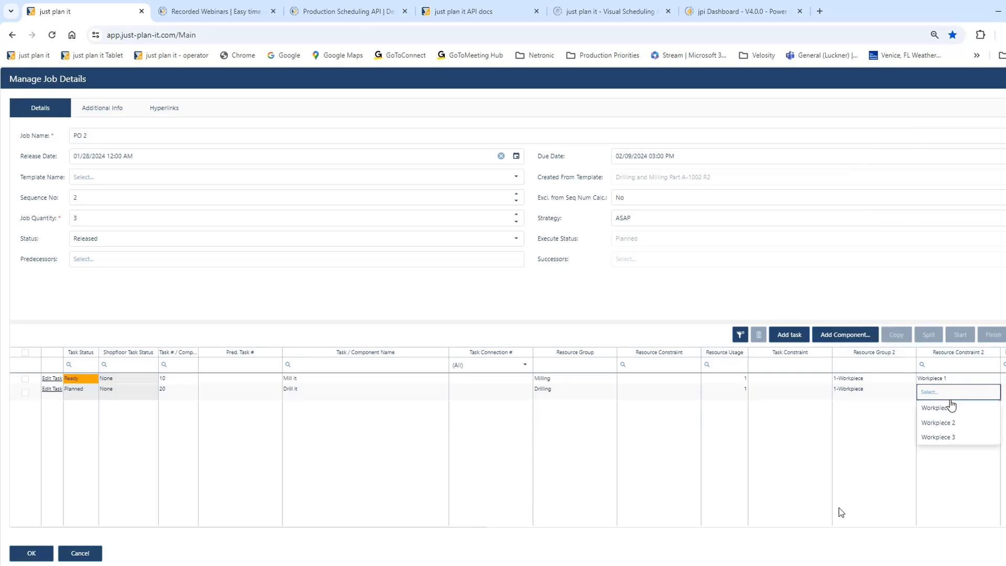
{"action": "left_click", "coordinate": [946, 424]}
Step: Change Resource Constraint 2 of PO 2's Mill it task to Workpiece 2 and save the job
{"action": "left_click", "coordinate": [942, 380]}
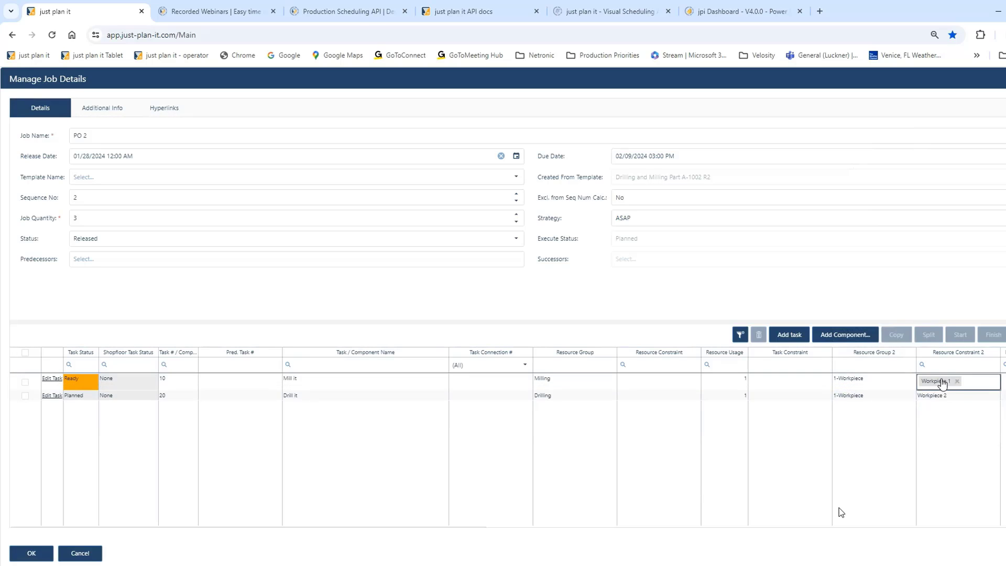
{"action": "left_click", "coordinate": [942, 382]}
{"action": "left_click", "coordinate": [941, 414]}
{"action": "left_click", "coordinate": [951, 382]}
{"action": "left_click", "coordinate": [931, 413]}
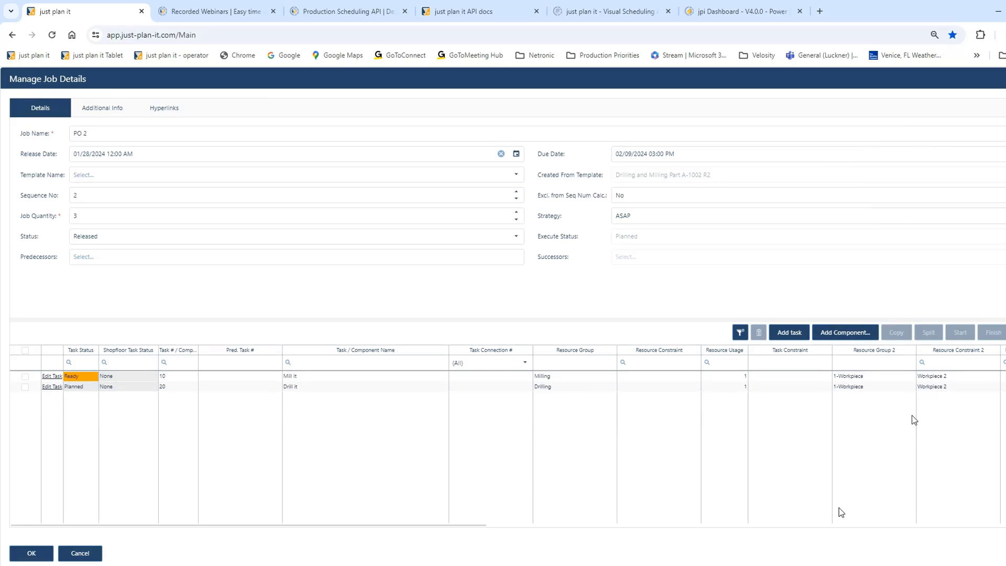
{"action": "left_click", "coordinate": [39, 553]}
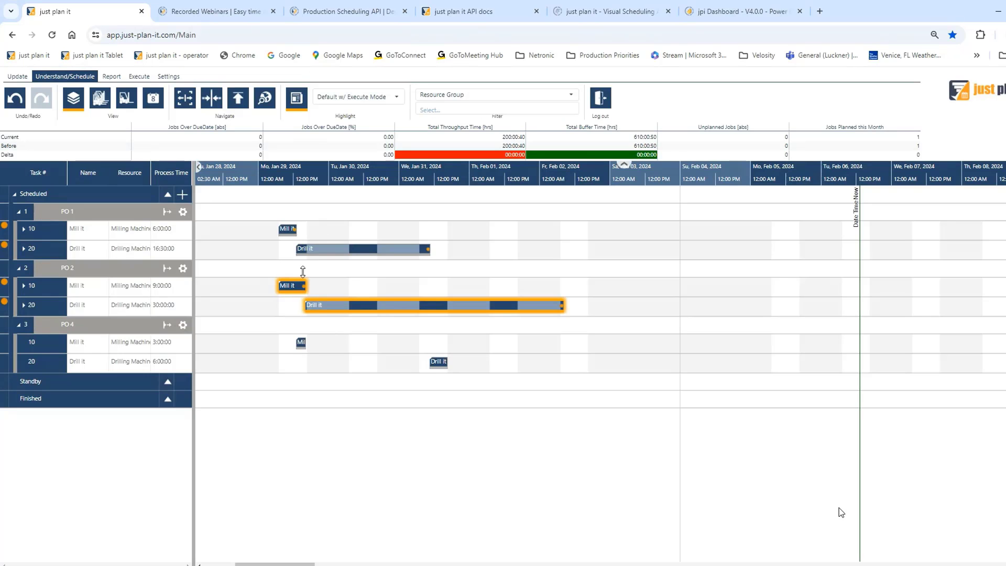
Step: Open PO 4 for editing and remove predecessor task 10 from its Drill it task
{"action": "right_click", "coordinate": [103, 329]}
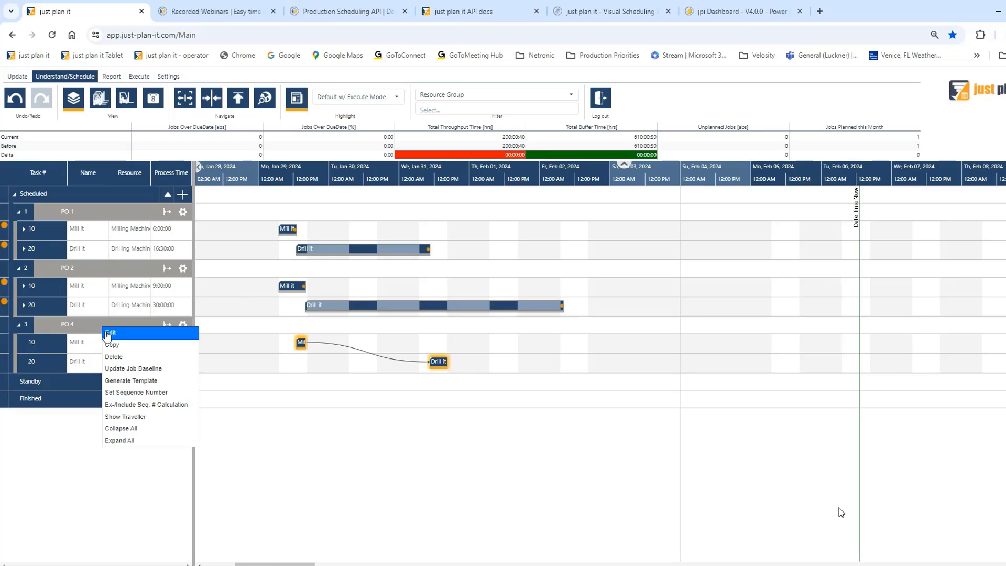
{"action": "left_click", "coordinate": [107, 331]}
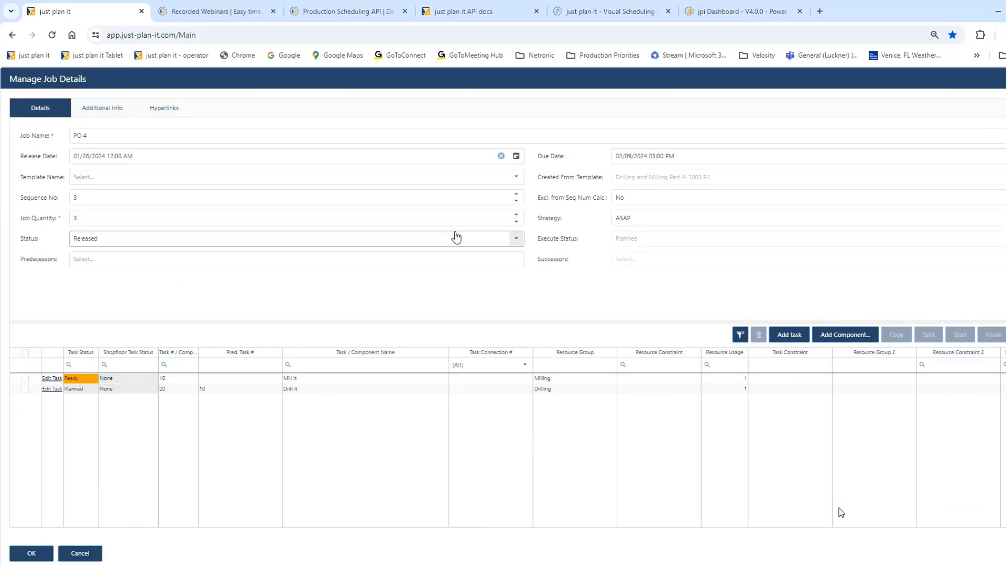
{"action": "left_click", "coordinate": [218, 389]}
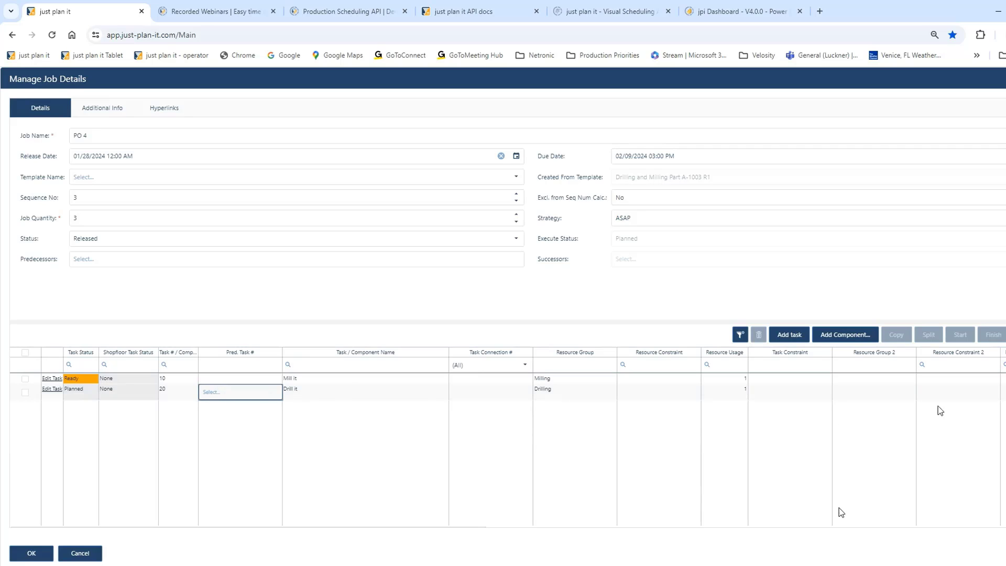
Step: Set PO 4's Mill it task to Resource Group 2 1-Workpiece and Resource Constraint 2 Workpiece 3
{"action": "left_click", "coordinate": [889, 378]}
{"action": "left_click", "coordinate": [892, 382]}
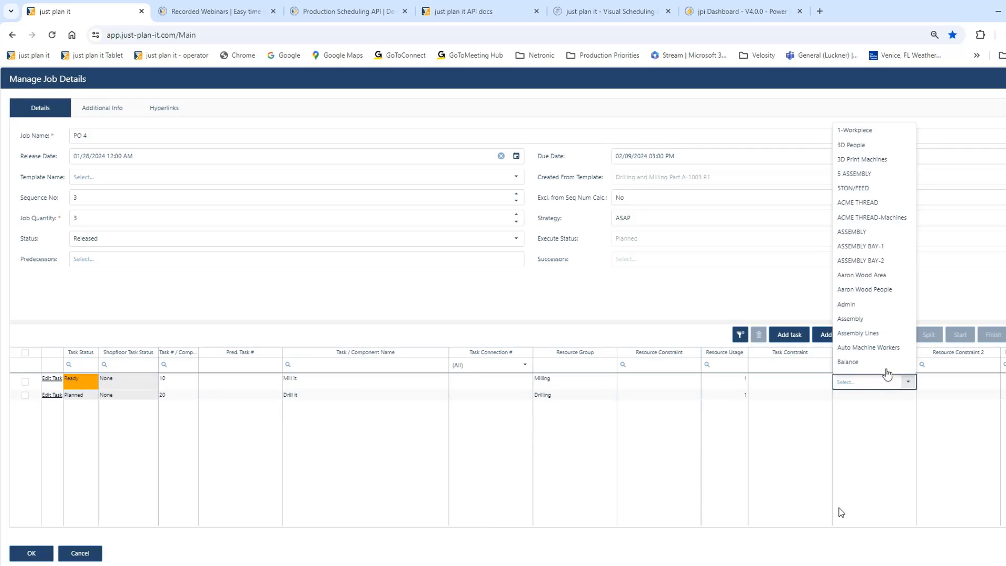
{"action": "left_click", "coordinate": [851, 134]}
{"action": "left_click", "coordinate": [943, 384]}
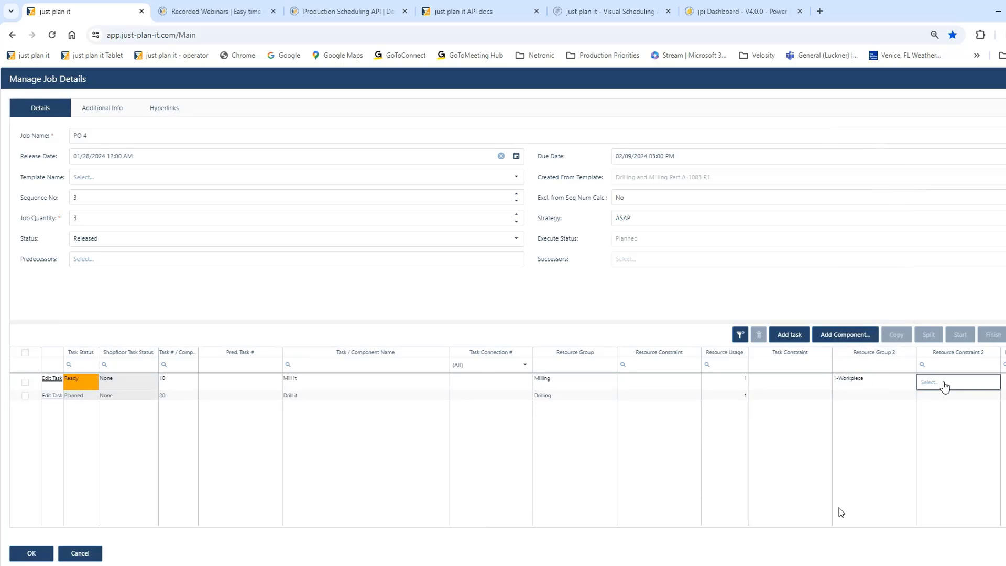
{"action": "left_click", "coordinate": [944, 385]}
{"action": "left_click", "coordinate": [949, 428]}
Step: Set PO 4's Drill it task to Resource Group 2 1-Workpiece and Resource Constraint 2 Workpiece 3, and save the job
{"action": "left_click", "coordinate": [882, 394]}
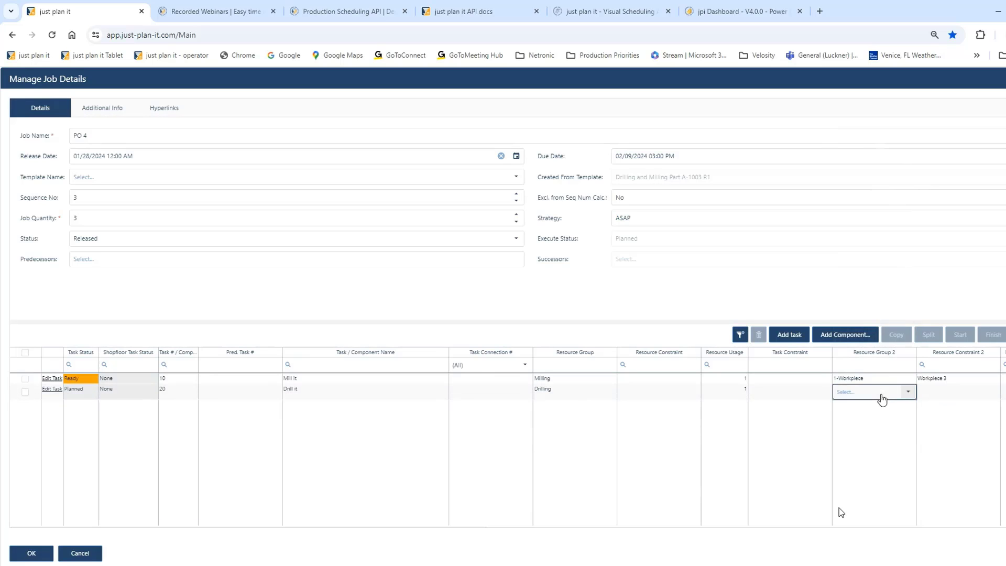
{"action": "left_click", "coordinate": [881, 393]}
{"action": "left_click", "coordinate": [857, 140]}
{"action": "left_click", "coordinate": [930, 394]}
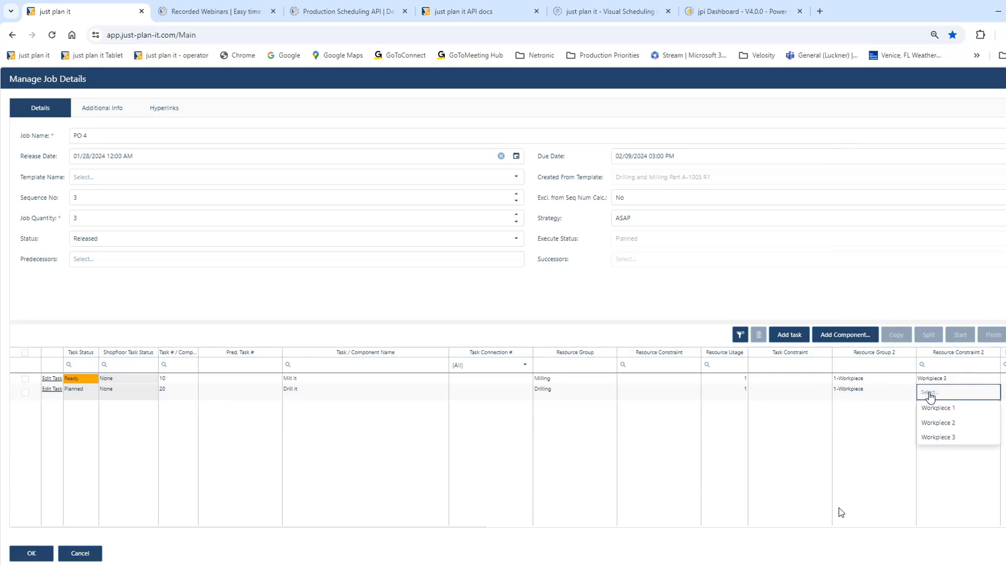
{"action": "left_click", "coordinate": [943, 437]}
{"action": "left_click", "coordinate": [901, 432]}
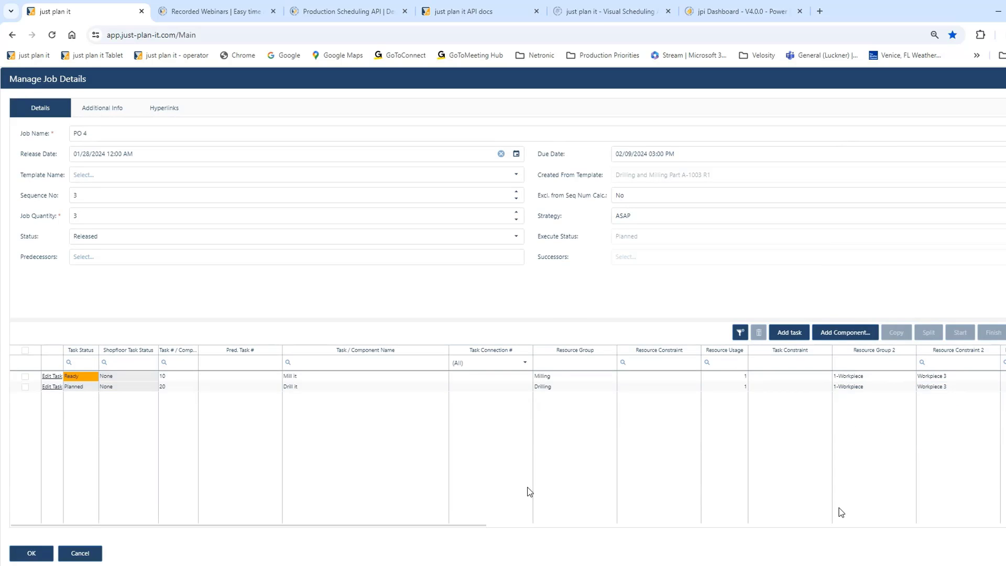
{"action": "left_click", "coordinate": [32, 554]}
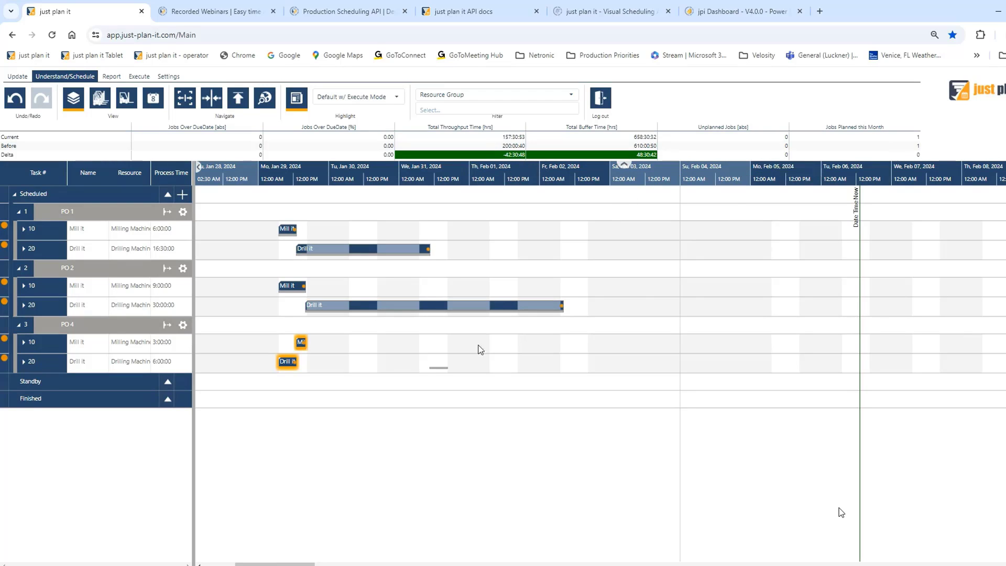
Step: Show the schedule by resource and upload the workbook Machine Shop Import ROLLING Showing Flexible Routing, acknowledging the upload log
{"action": "left_click", "coordinate": [100, 106]}
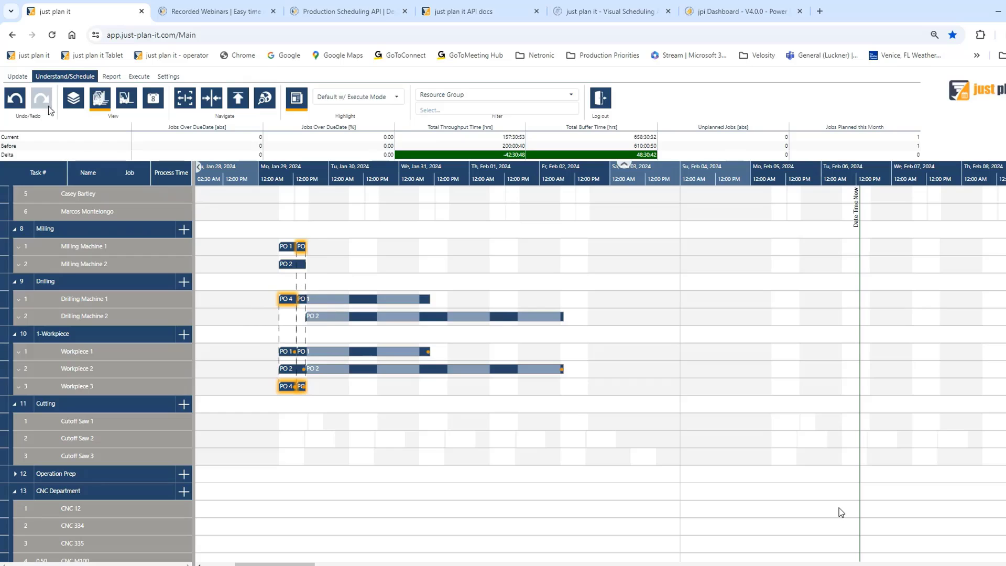
{"action": "left_click", "coordinate": [17, 77]}
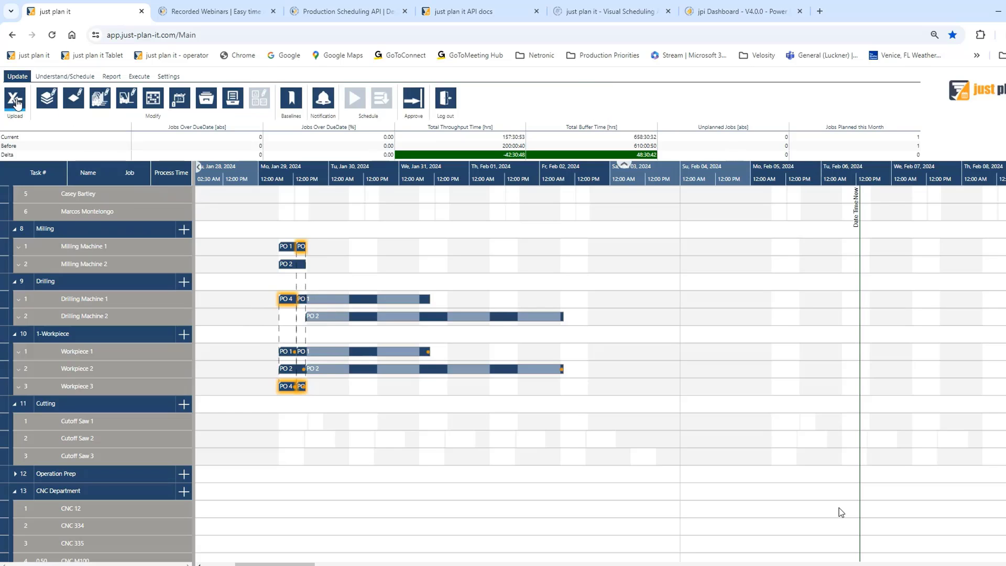
{"action": "left_click", "coordinate": [16, 99]}
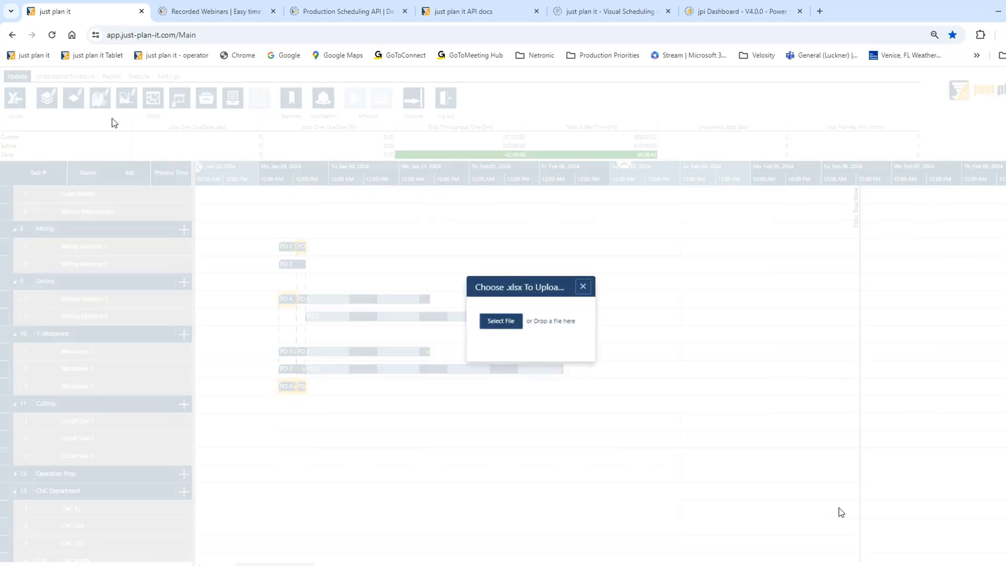
{"action": "left_click", "coordinate": [487, 320]}
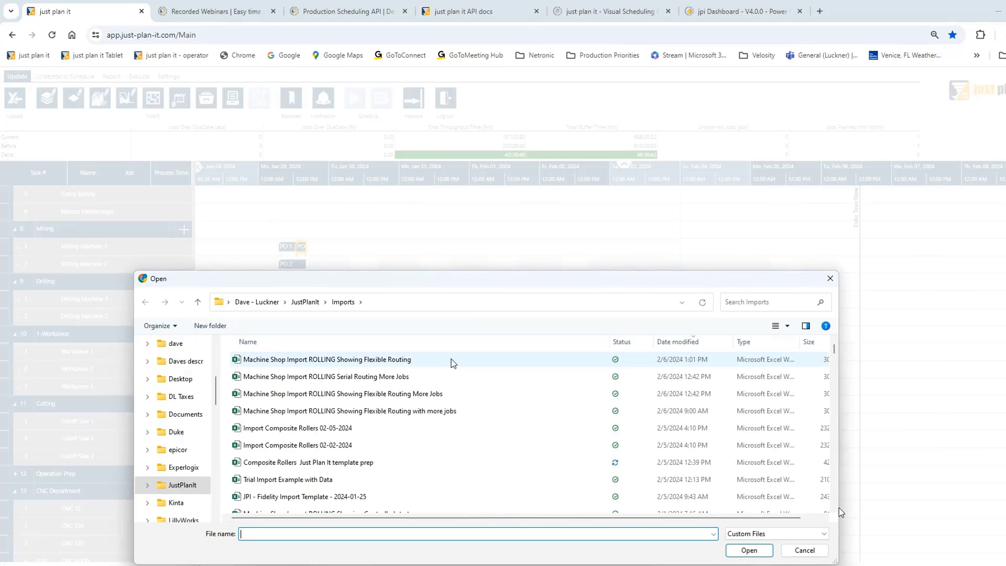
{"action": "double_click", "coordinate": [333, 362]}
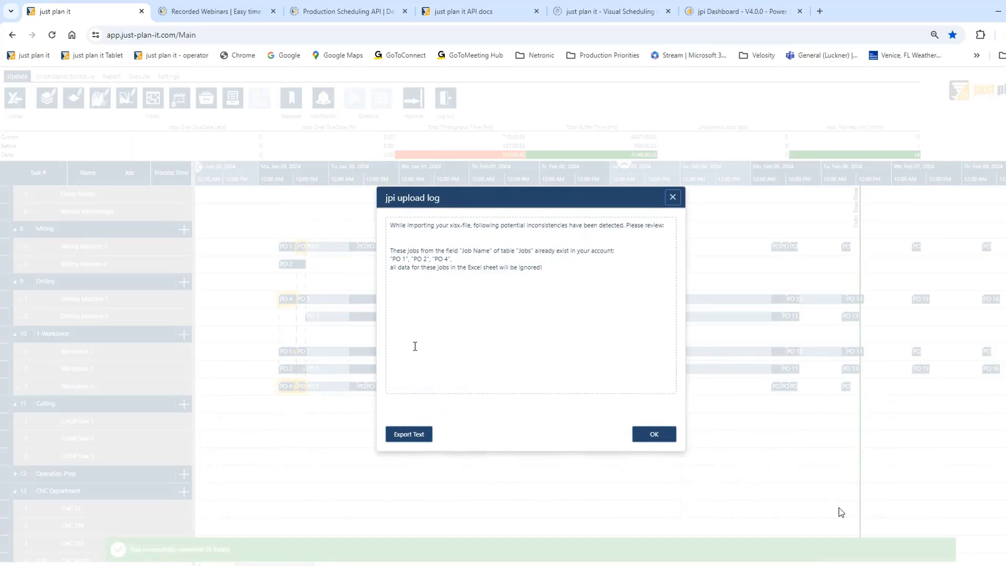
{"action": "left_click", "coordinate": [654, 436]}
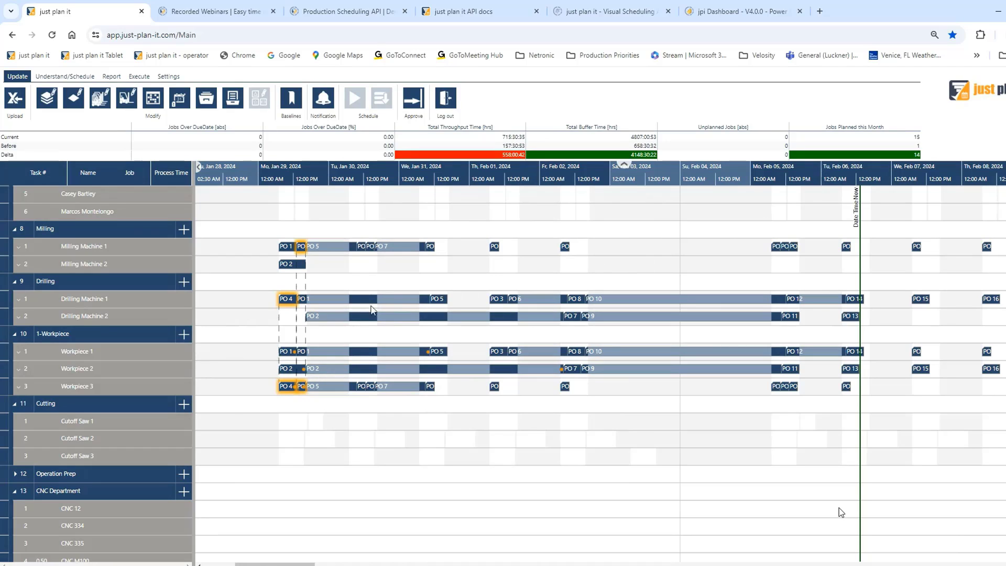
Step: Highlight PO 5, PO 3, PO 8 and a February 5 milling job in the resource schedule to examine their milling and drilling order
{"action": "left_click", "coordinate": [446, 299]}
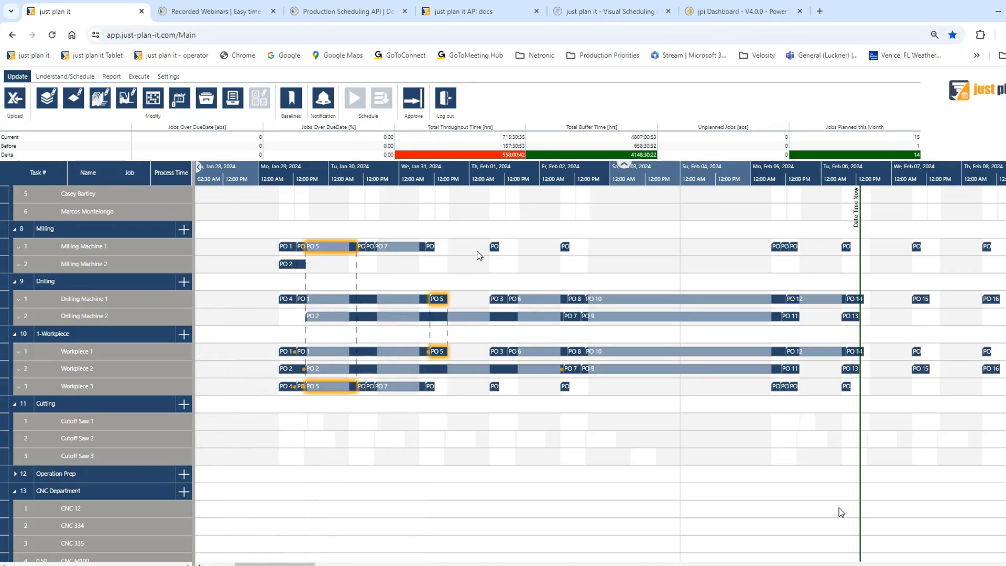
{"action": "left_click", "coordinate": [496, 299]}
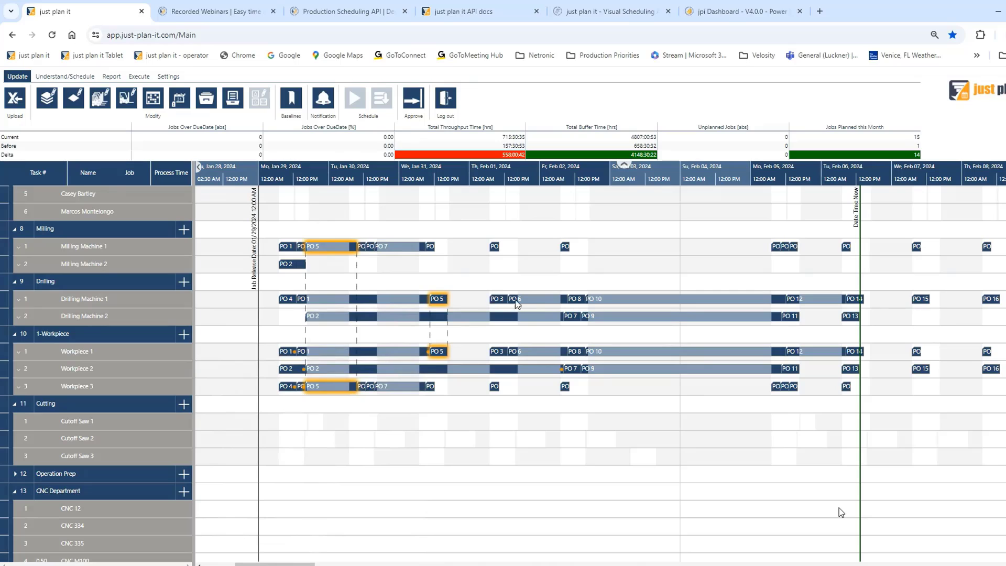
{"action": "left_click", "coordinate": [579, 300]}
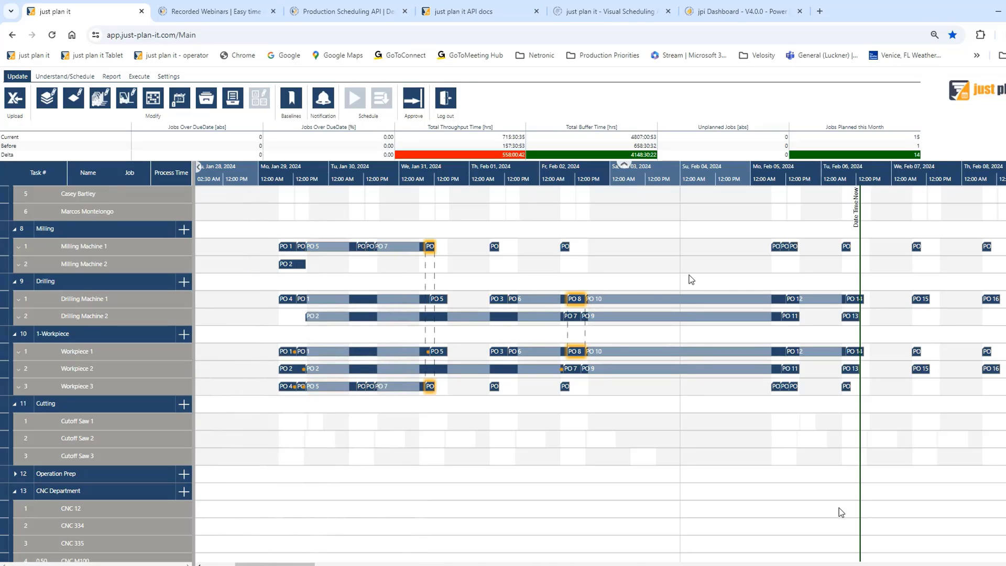
{"action": "left_click", "coordinate": [775, 246]}
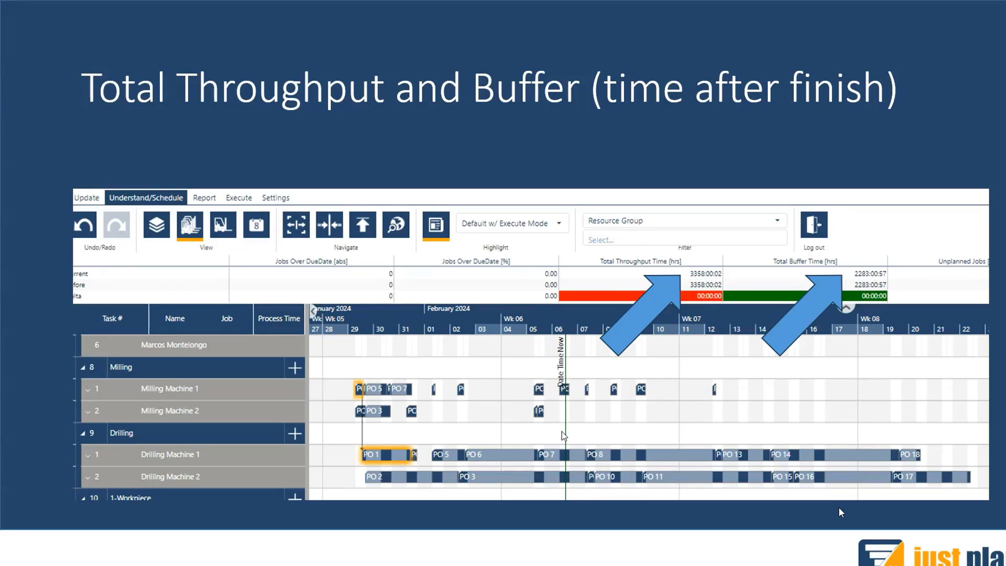
{"action": "key", "text": "Right"}
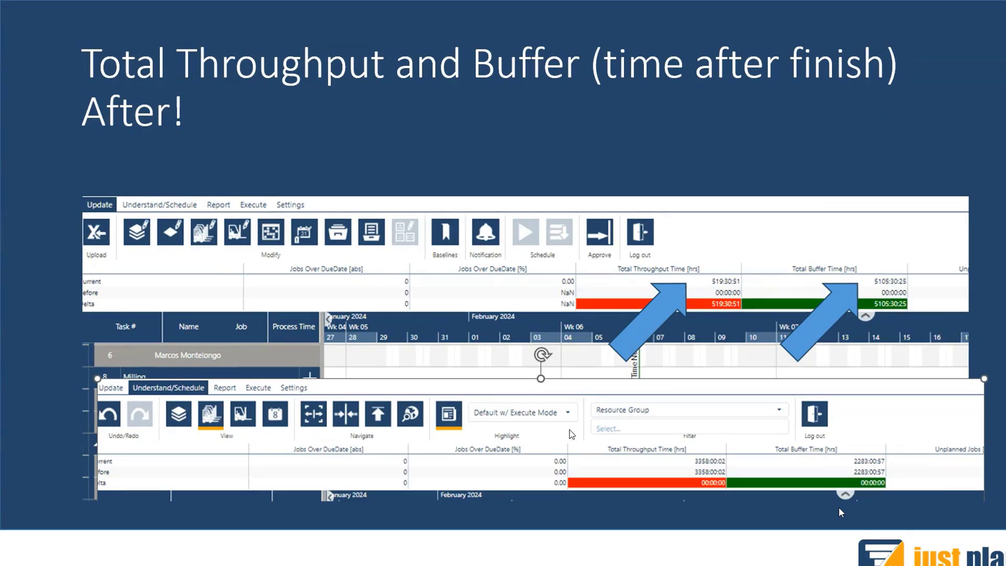